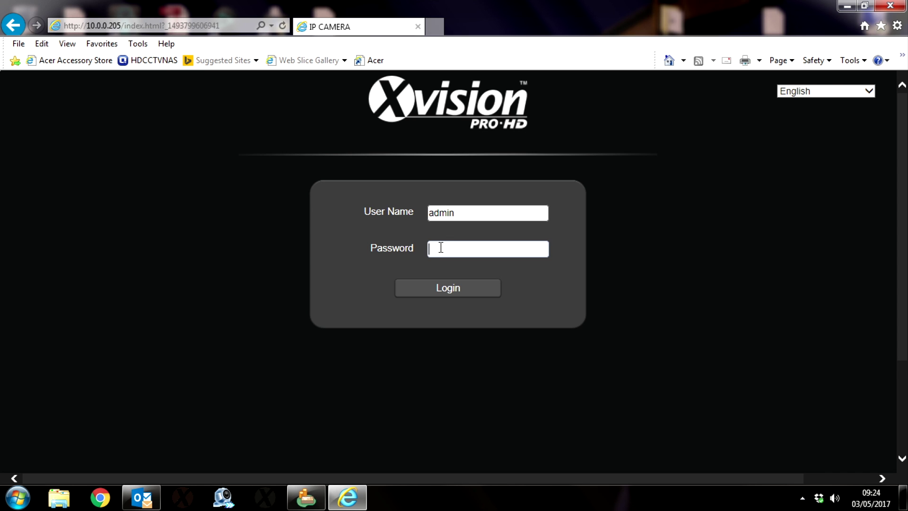
Enter the camera password and log in to reach the live office view.
type("••")
left_click(436, 288)
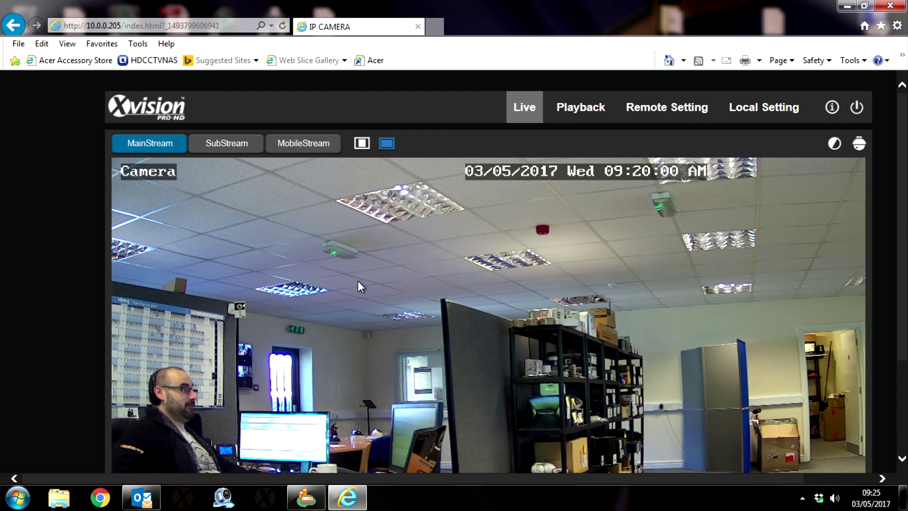
Open Playback for the 2017-05-03 recordings and zoom in on the timeline.
left_click(583, 110)
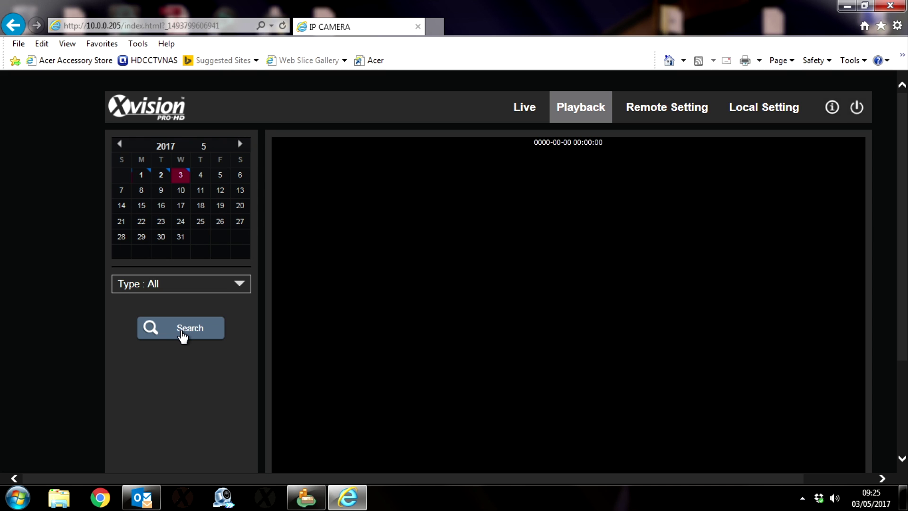
scroll(423, 276, "down", 3)
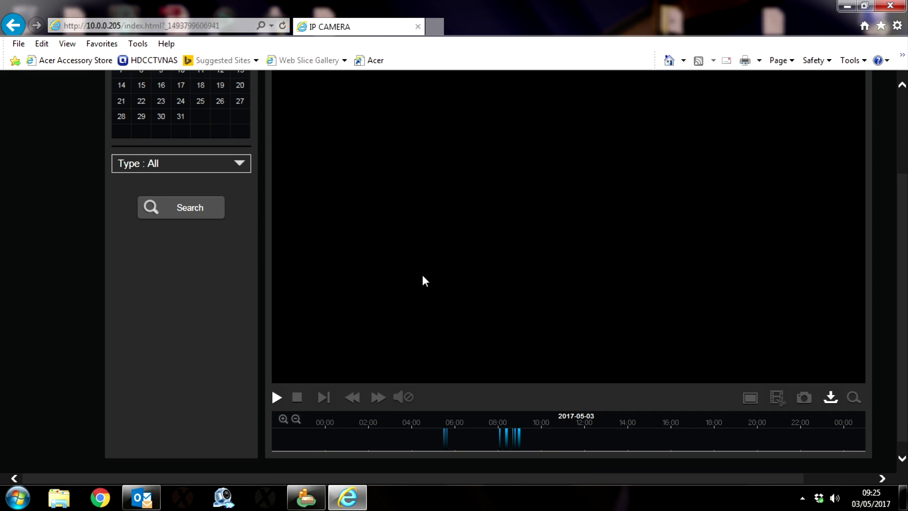
left_click(283, 420)
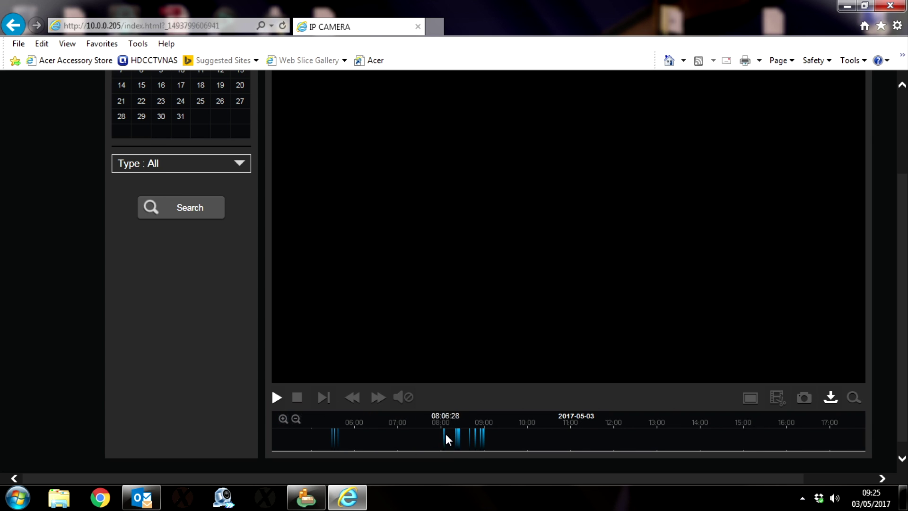
Play the recording and move the playhead forward to about 08:53.
left_click(277, 399)
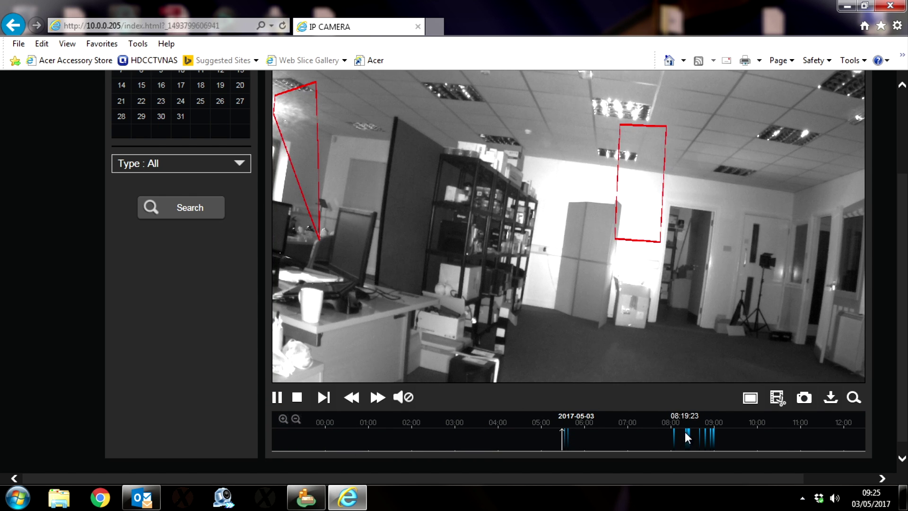
left_click(685, 438)
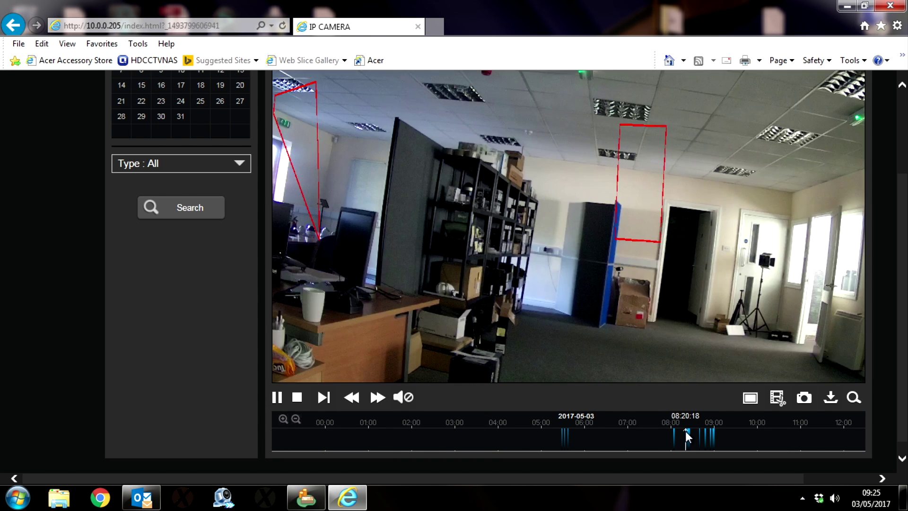
left_click_drag(688, 436, 711, 439)
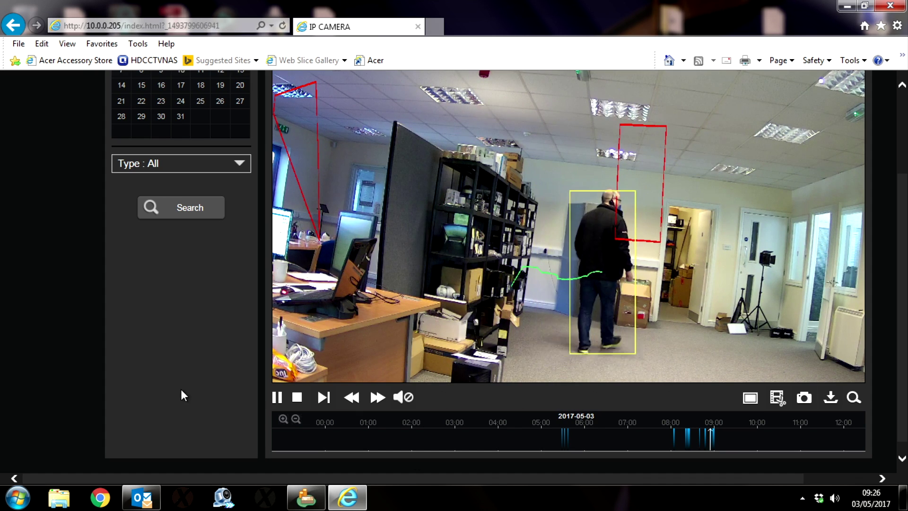
scroll(437, 273, "down", 1)
scroll(436, 271, "up", 1)
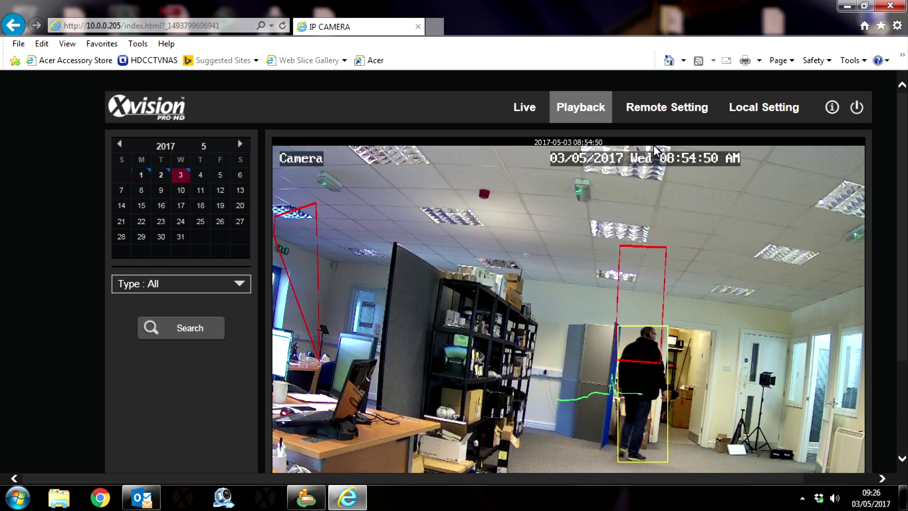
Restore the default all-day Normal recording schedule under Record, then go full screen.
left_click(659, 109)
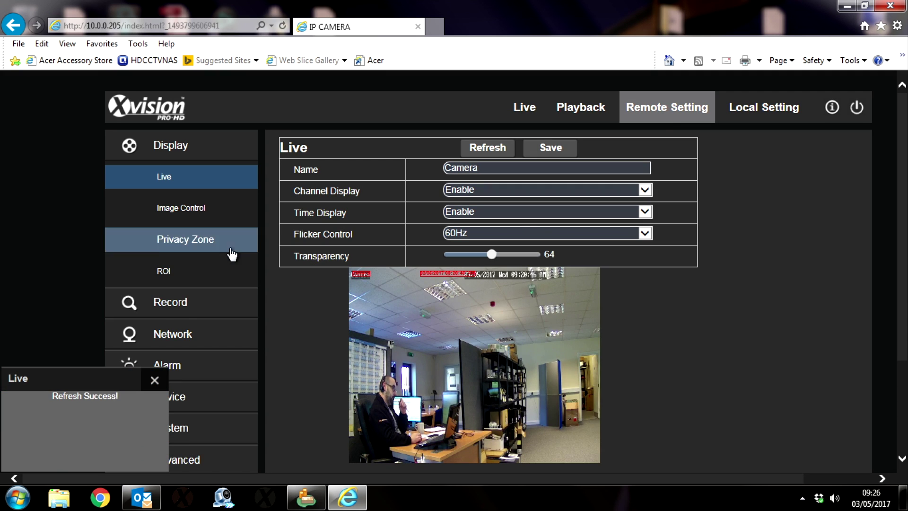
left_click(180, 305)
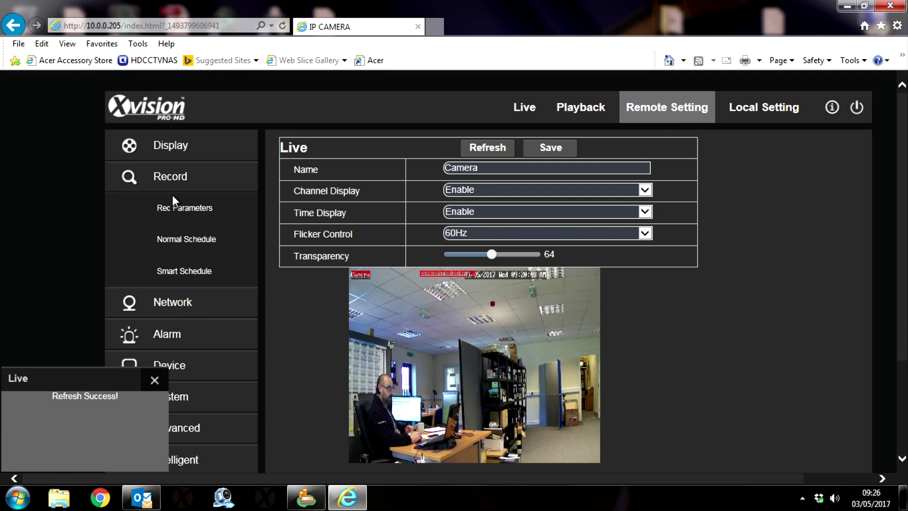
left_click(190, 245)
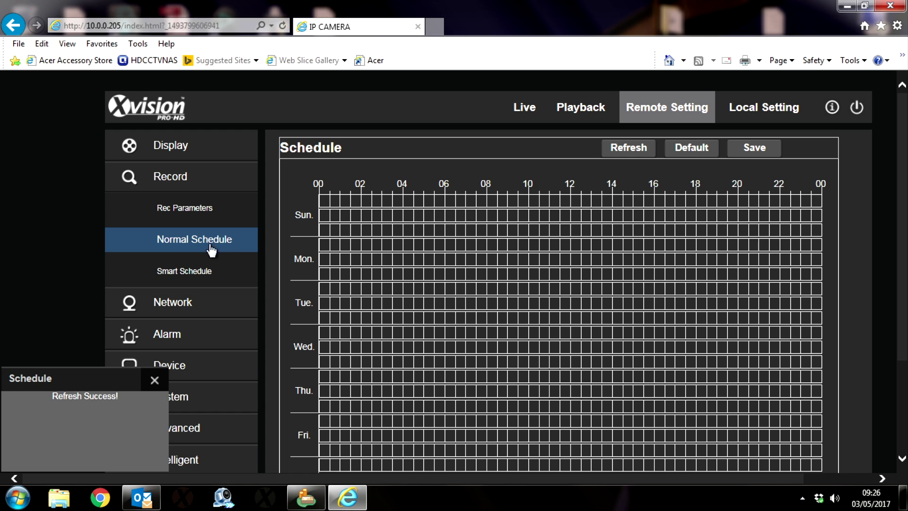
left_click(681, 149)
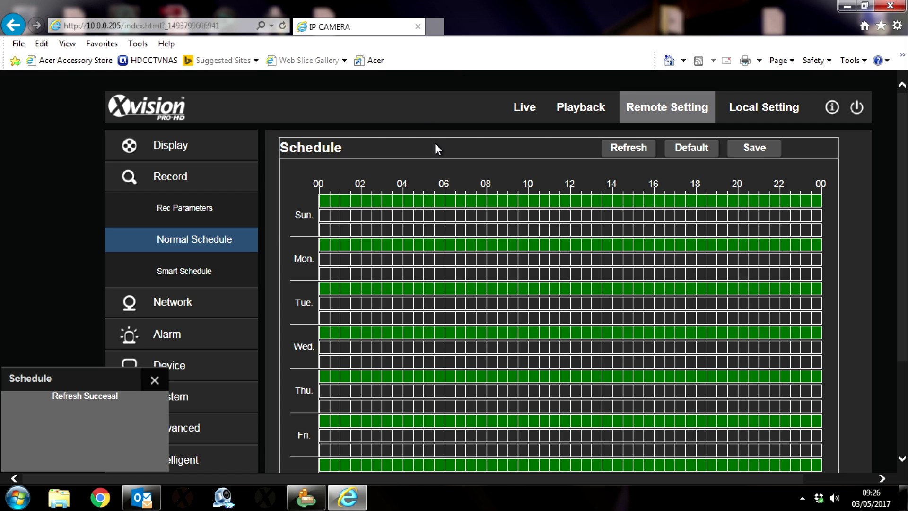
key("F11")
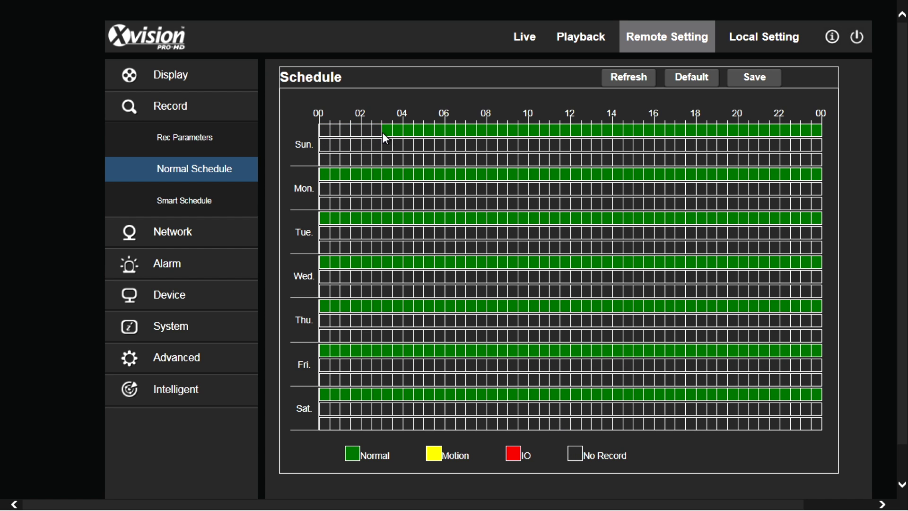
Clear and save an empty Normal schedule, then view the all-day Smart Schedule.
mouse_move(668, 131)
left_mouse_down()
mouse_move(813, 207)
mouse_move(322, 306)
mouse_move(436, 397)
mouse_move(333, 420)
left_mouse_up()
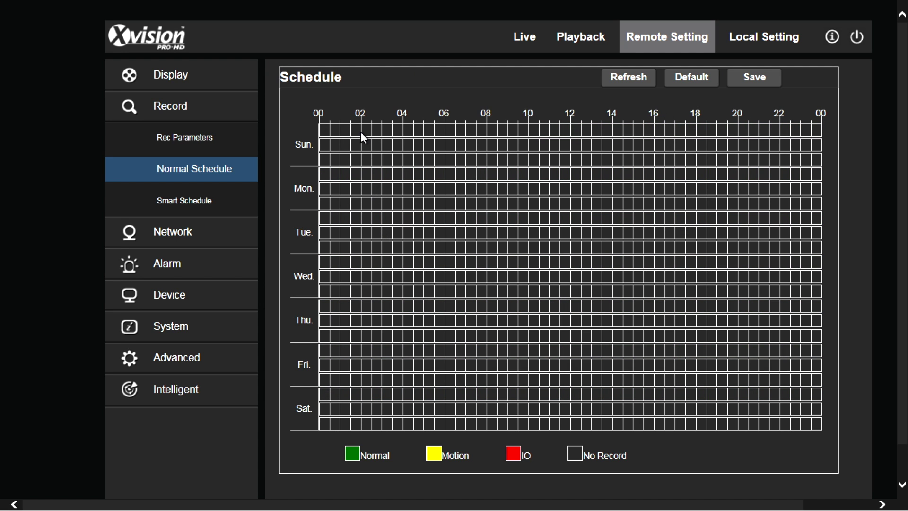
left_click(755, 77)
left_click(167, 176)
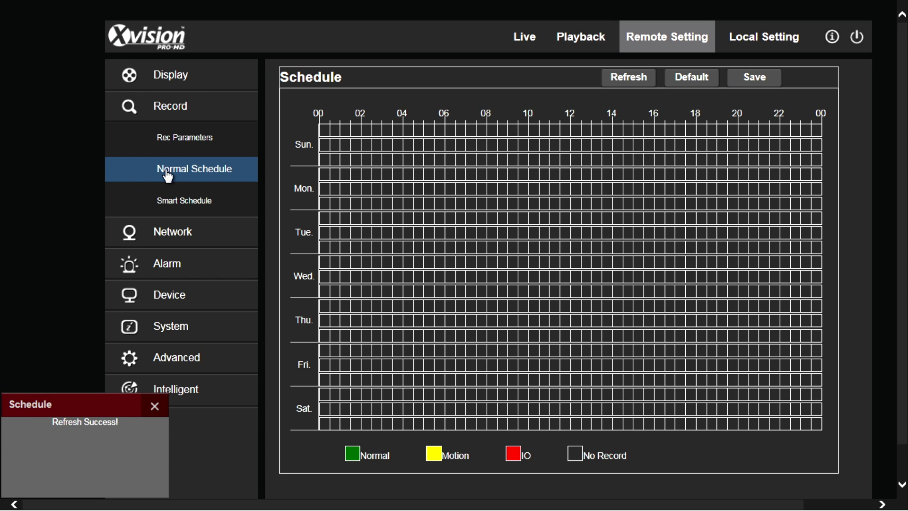
left_click(165, 201)
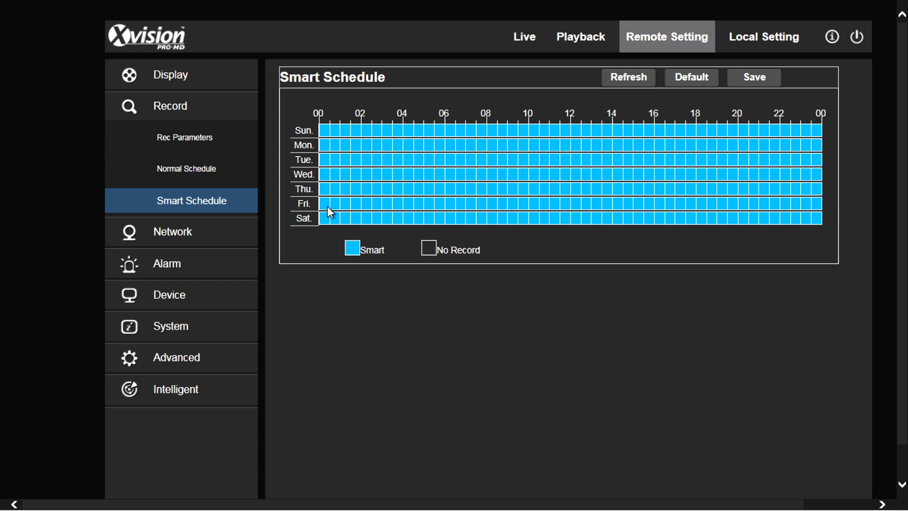
left_click(178, 390)
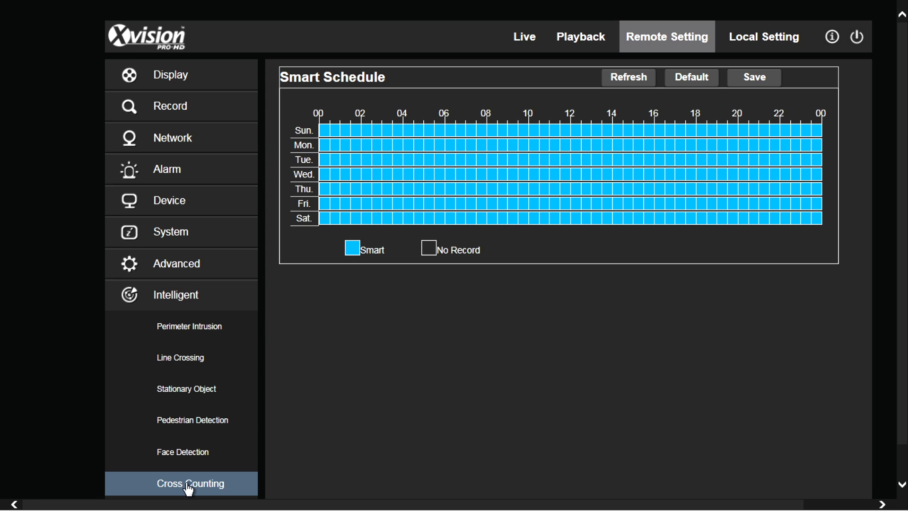
Draw and save a perimeter intrusion zone near the doorway.
left_click(179, 335)
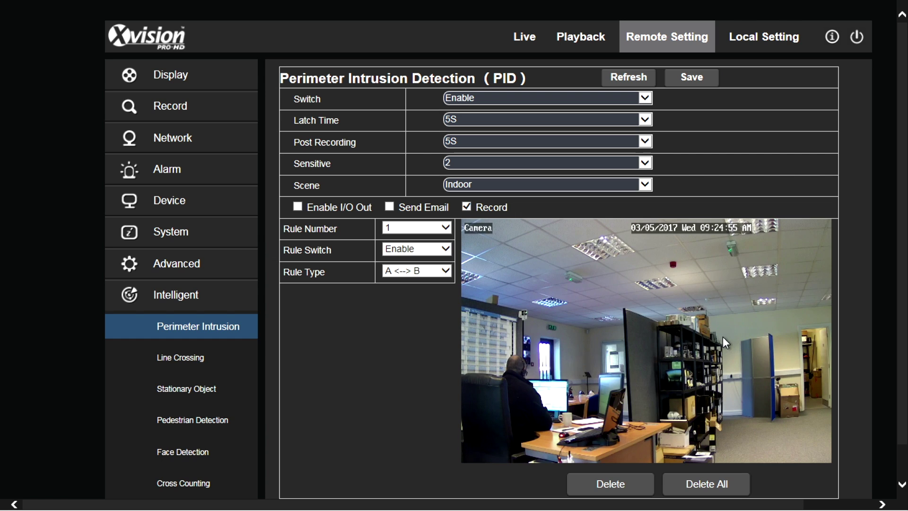
mouse_move(721, 335)
left_mouse_down()
mouse_move(726, 421)
mouse_move(768, 440)
mouse_move(807, 423)
mouse_move(824, 322)
mouse_move(827, 372)
mouse_move(834, 337)
mouse_move(821, 311)
mouse_move(828, 321)
left_mouse_up()
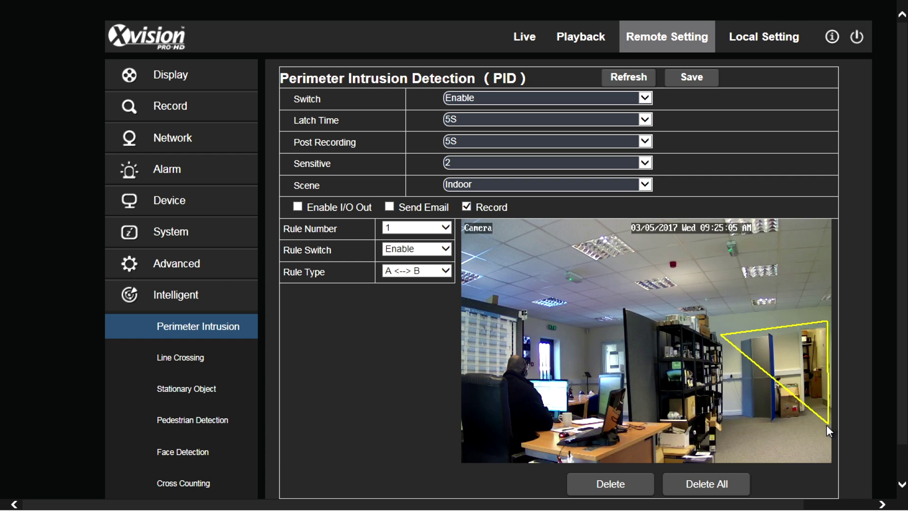
left_click(724, 422)
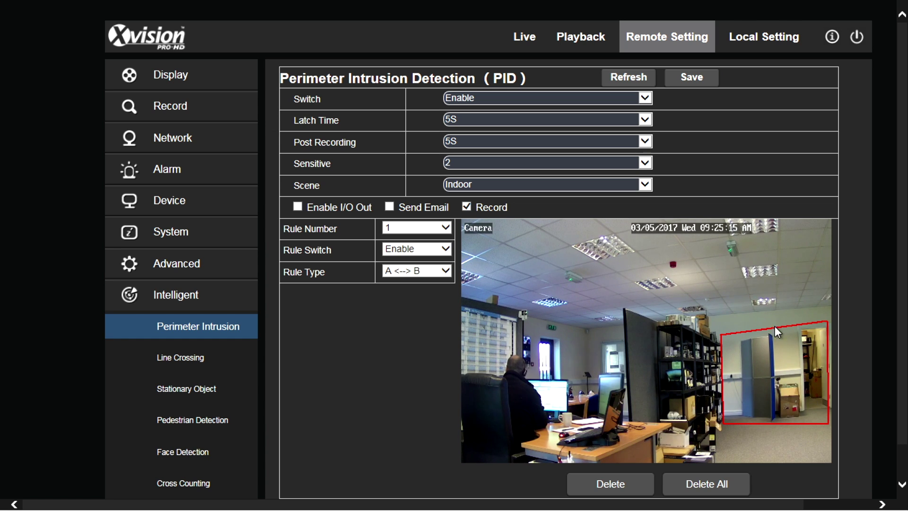
left_click(742, 380)
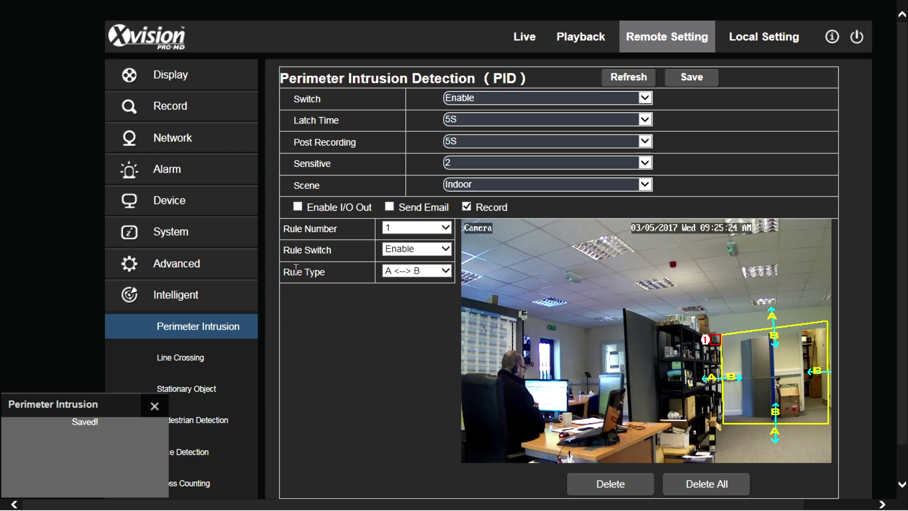
Cycle rule 1's direction through A -> B and B -> A, ending on A <--> B.
left_click(446, 270)
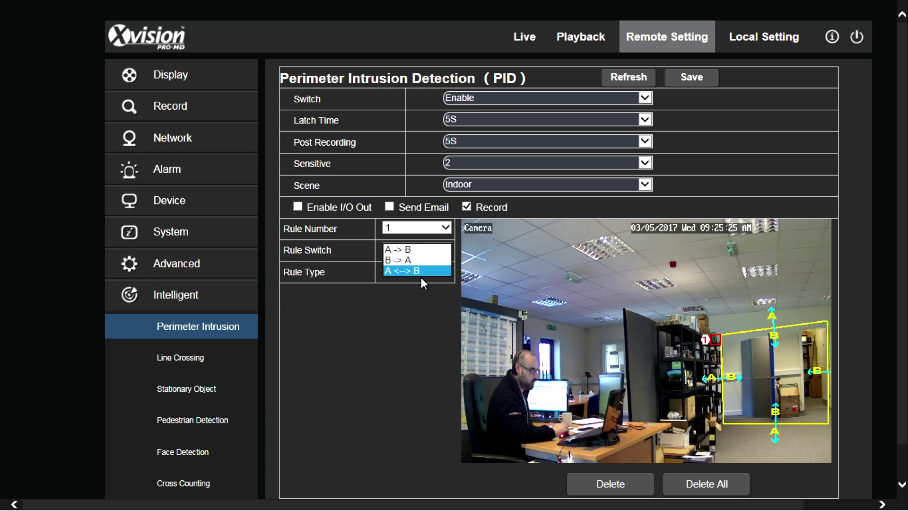
left_click(407, 251)
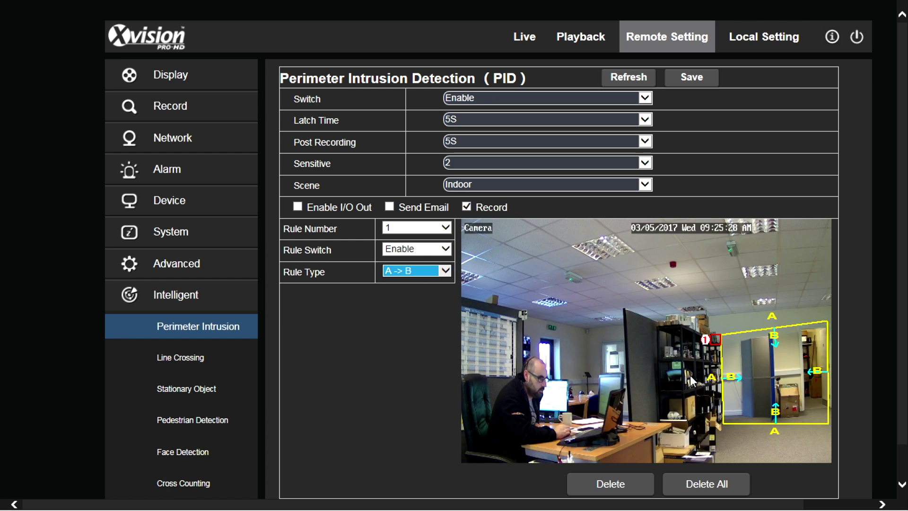
left_click(430, 270)
left_click(416, 282)
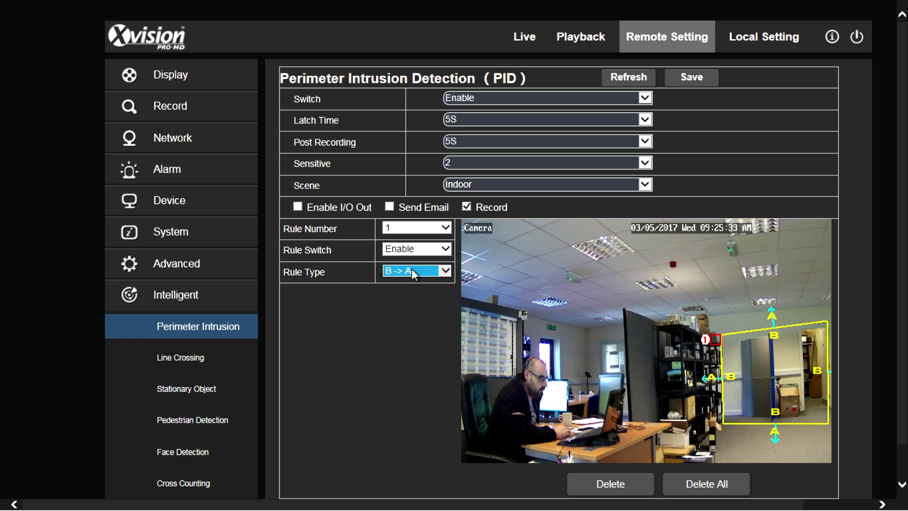
left_click(411, 269)
left_click(405, 285)
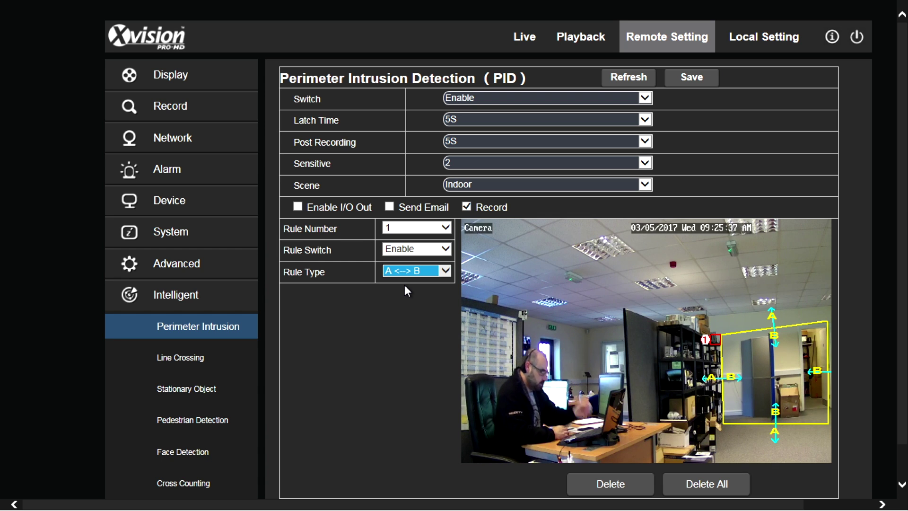
left_click(179, 365)
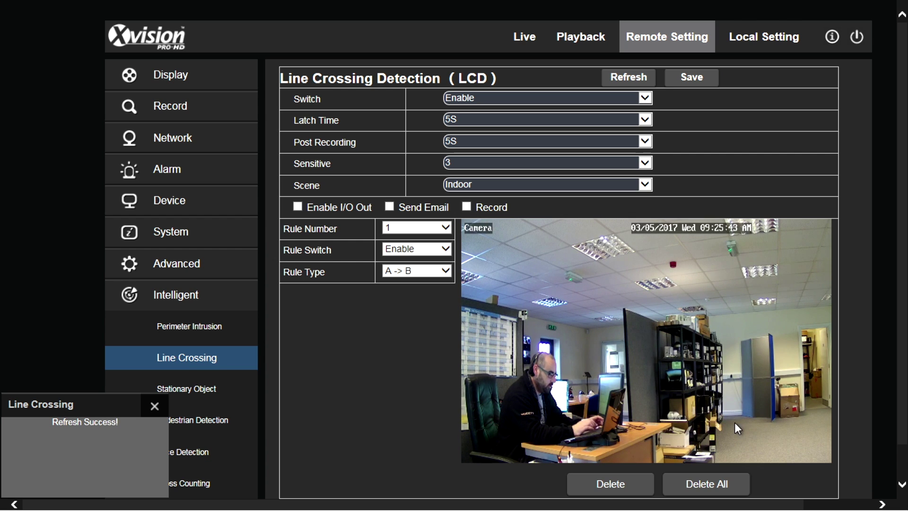
Draw a crossing line across the camera view and set it to detect A <--> B.
mouse_move(723, 415)
left_mouse_down()
mouse_move(787, 450)
mouse_move(824, 458)
left_mouse_up()
left_click(407, 272)
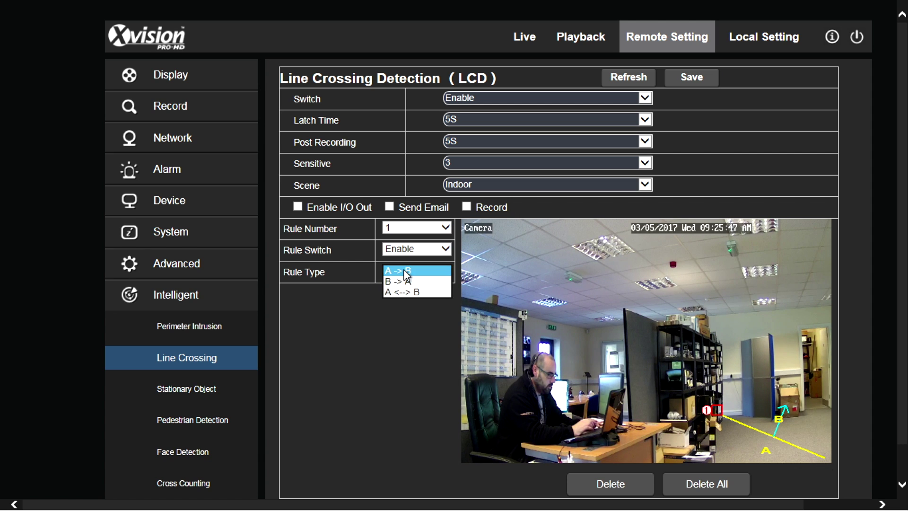
left_click(395, 281)
left_click(399, 271)
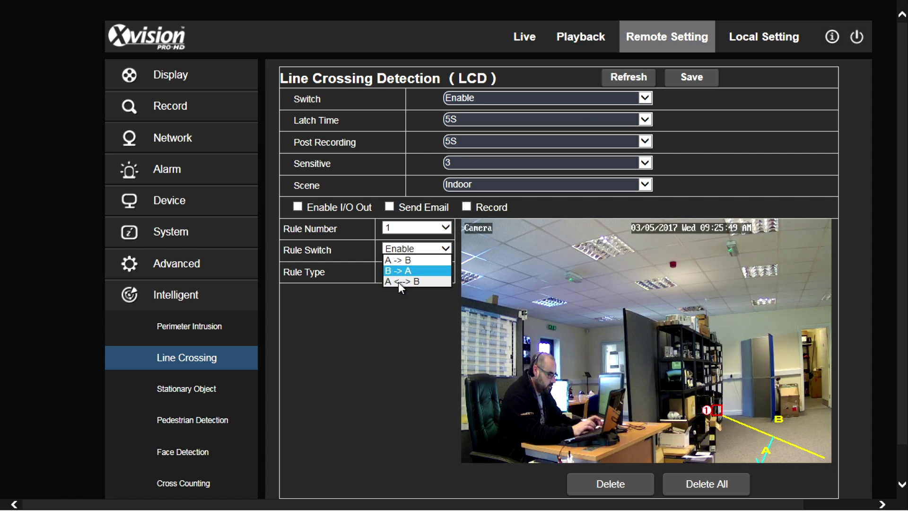
left_click(400, 283)
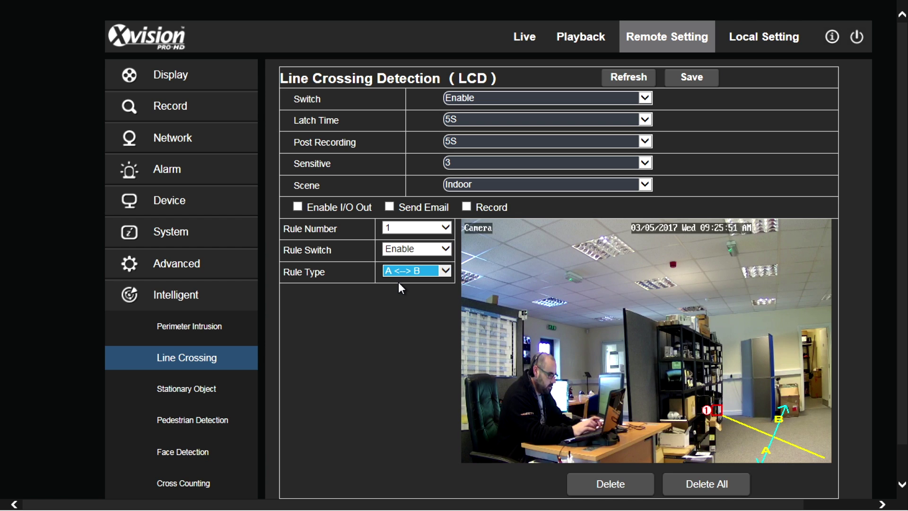
left_click(184, 395)
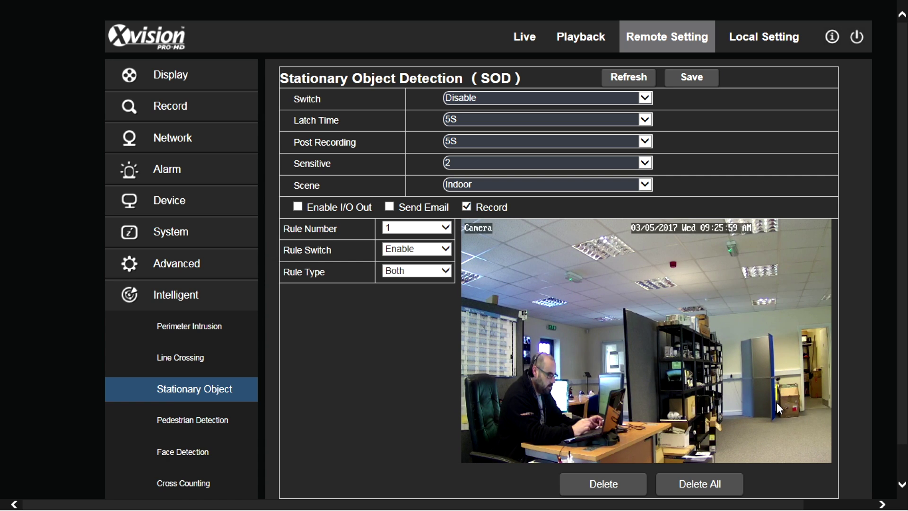
Draw a four-corner stationary-object zone around the boxes on the right of the view.
left_click_drag(776, 404, 777, 416)
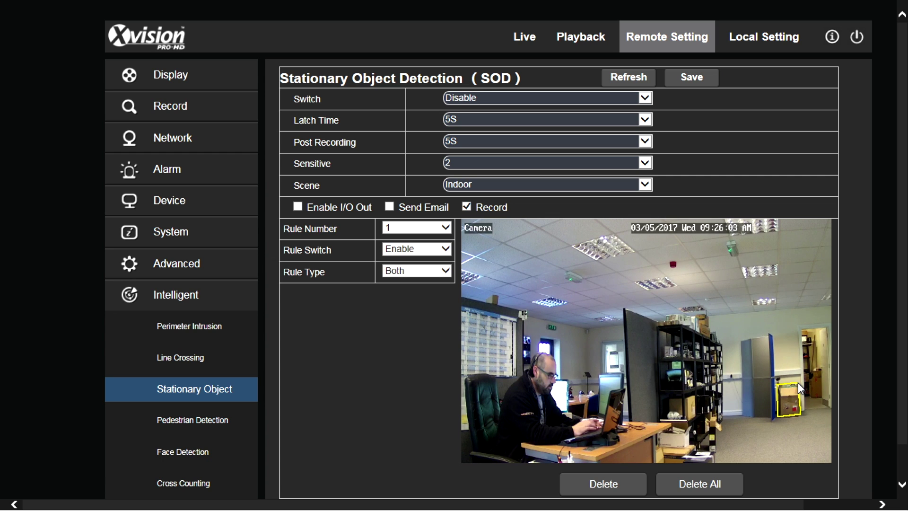
left_click(798, 382)
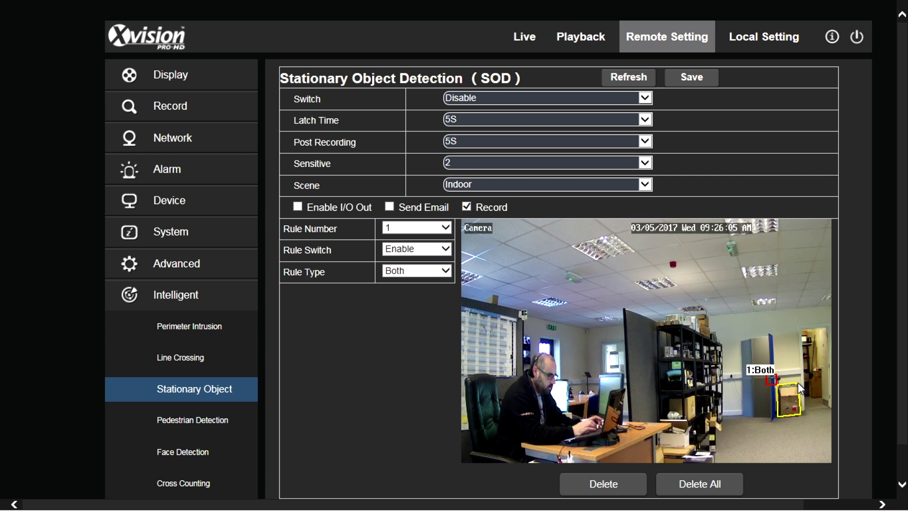
left_click(192, 429)
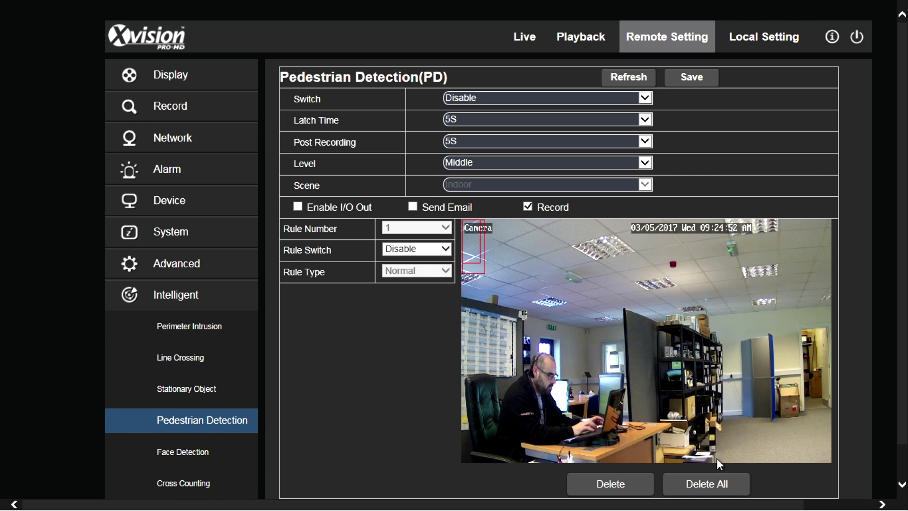
Outline the pedestrian detection zone around the doorway beside the cabinet.
mouse_move(725, 446)
left_mouse_down()
mouse_move(812, 441)
mouse_move(808, 318)
mouse_move(829, 317)
mouse_move(714, 334)
left_mouse_up()
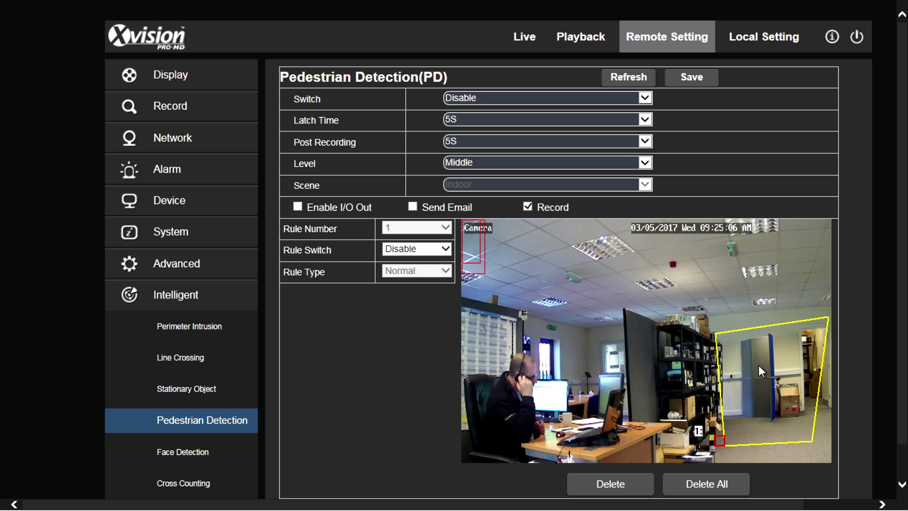
left_click(170, 234)
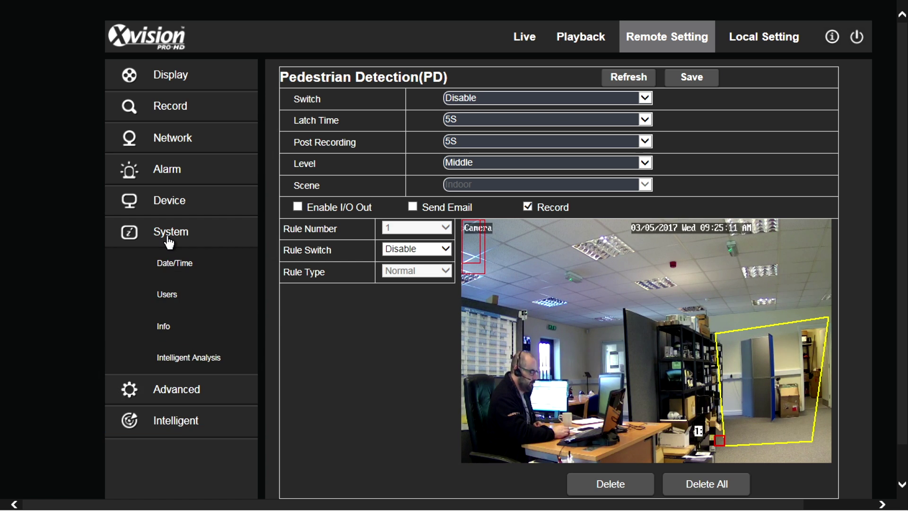
Try Weekly and Monthly report types, then search a Daily Intelligent Analysis report for 2017-5-3.
left_click(194, 365)
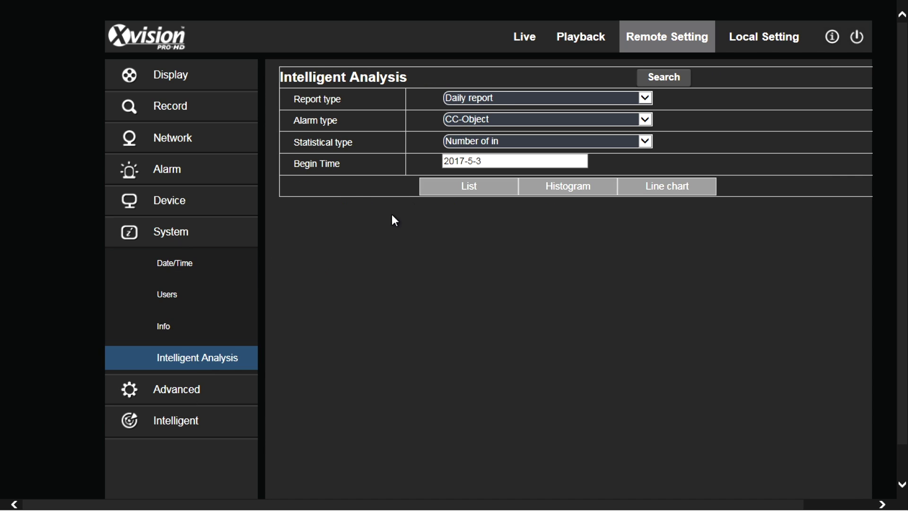
left_click(493, 97)
left_click(491, 105)
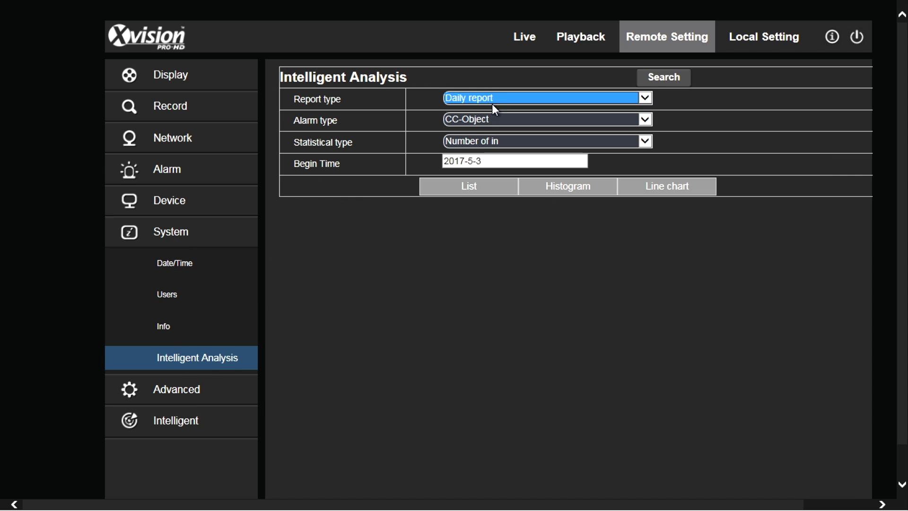
left_click(504, 97)
left_click(499, 106)
left_click(503, 97)
left_click(486, 76)
left_click(657, 79)
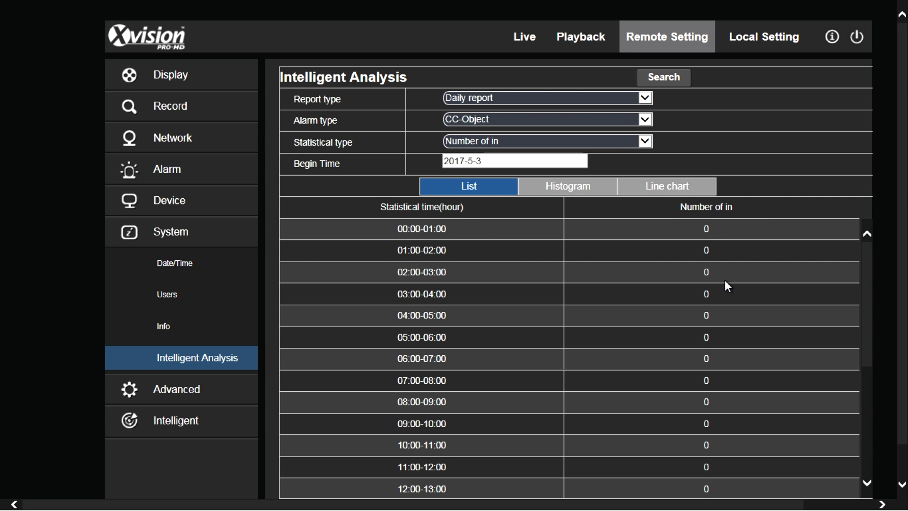
Switch the statistical type to Number of out, then back to Number of in.
left_click(491, 142)
left_click(490, 152)
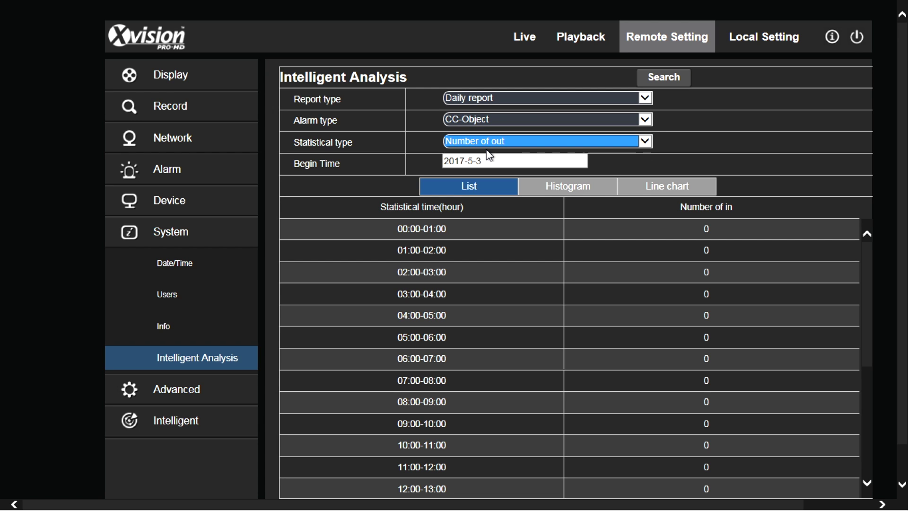
left_click(492, 140)
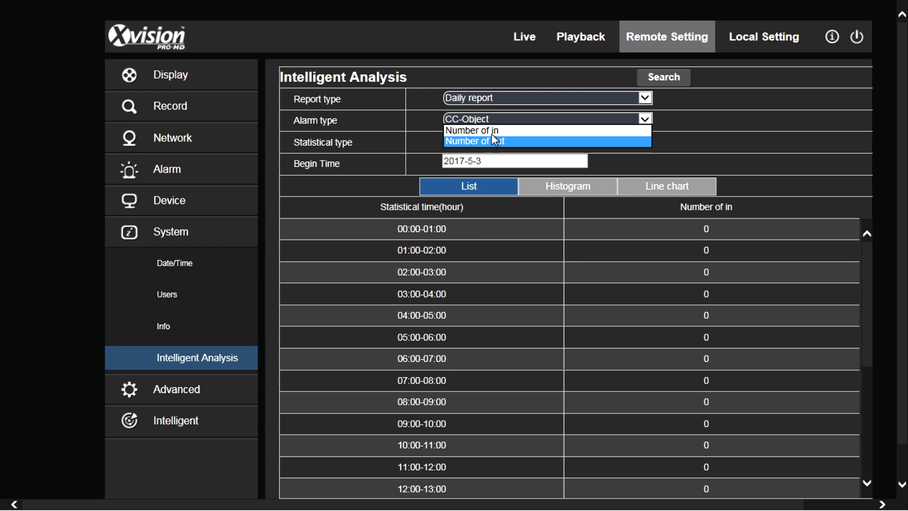
left_click(492, 134)
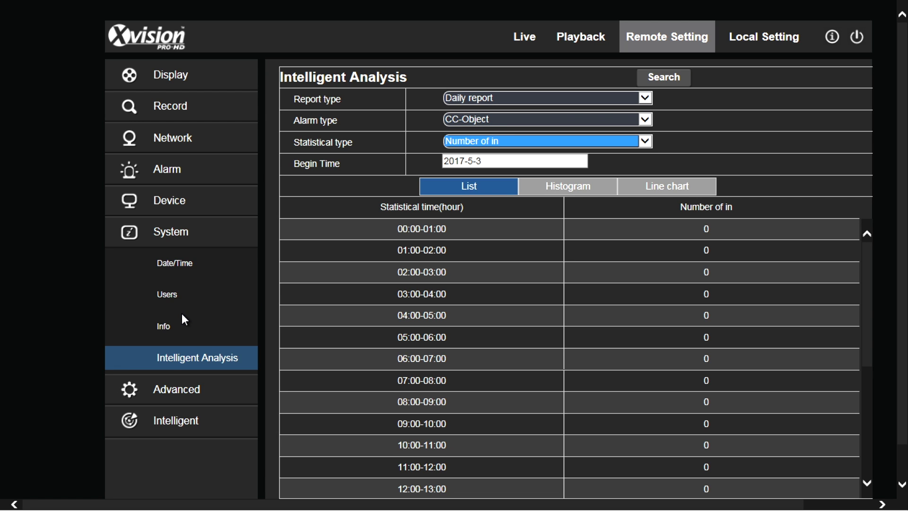
left_click(163, 420)
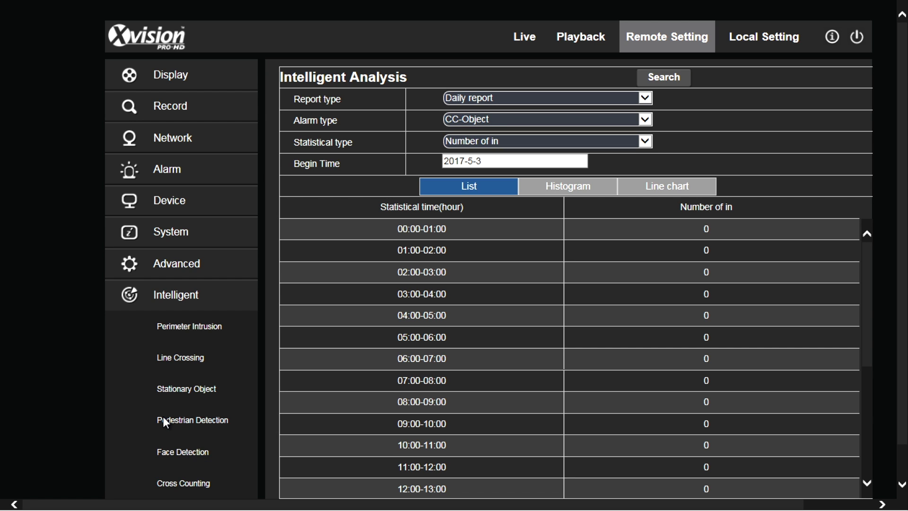
Draw a Cross Counting line across the lower-right floor, marked A and B.
left_click(191, 461)
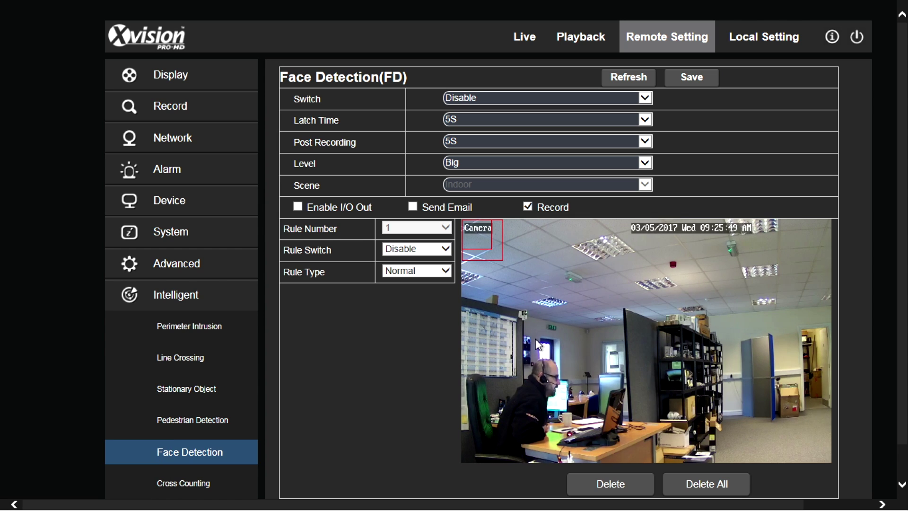
left_click(192, 483)
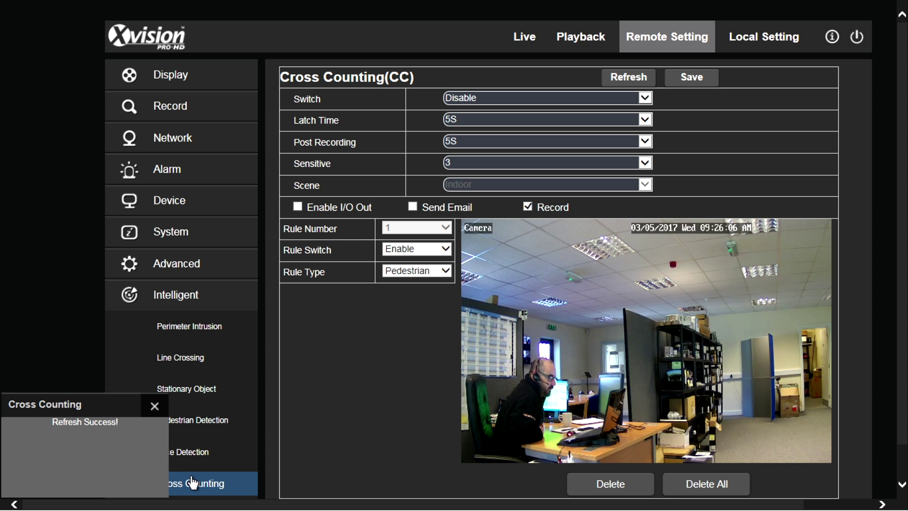
left_click_drag(721, 415, 810, 453)
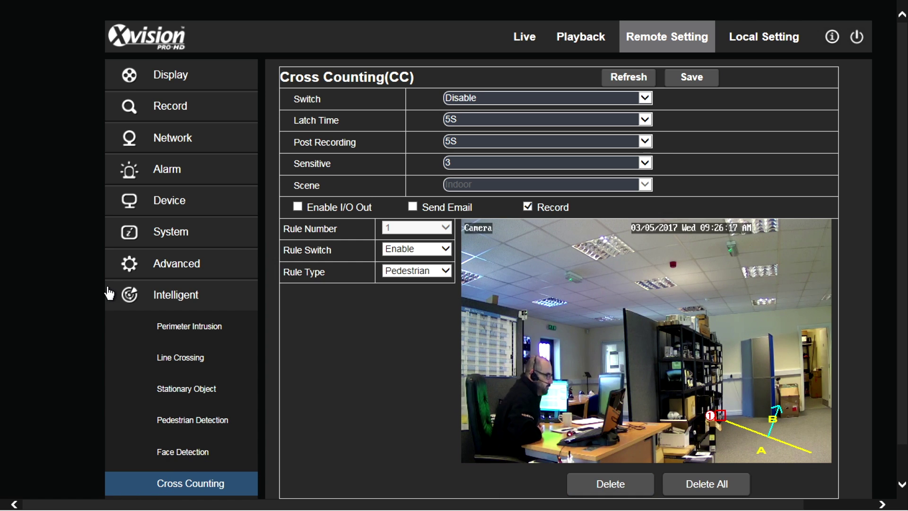
Switch the Intelligent Analysis report's alarm type to CC-Pedestrian, then view Perimeter Intrusion settings.
left_click(173, 233)
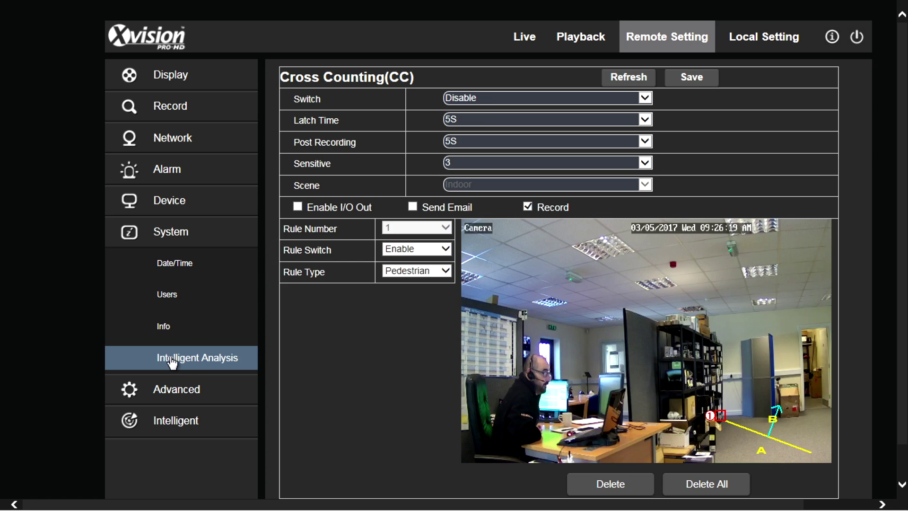
left_click(167, 363)
left_click(488, 127)
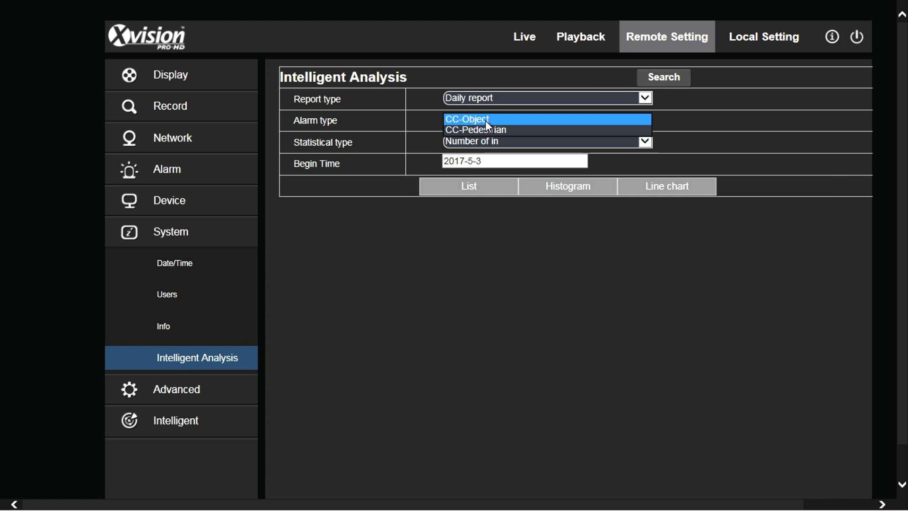
left_click(495, 130)
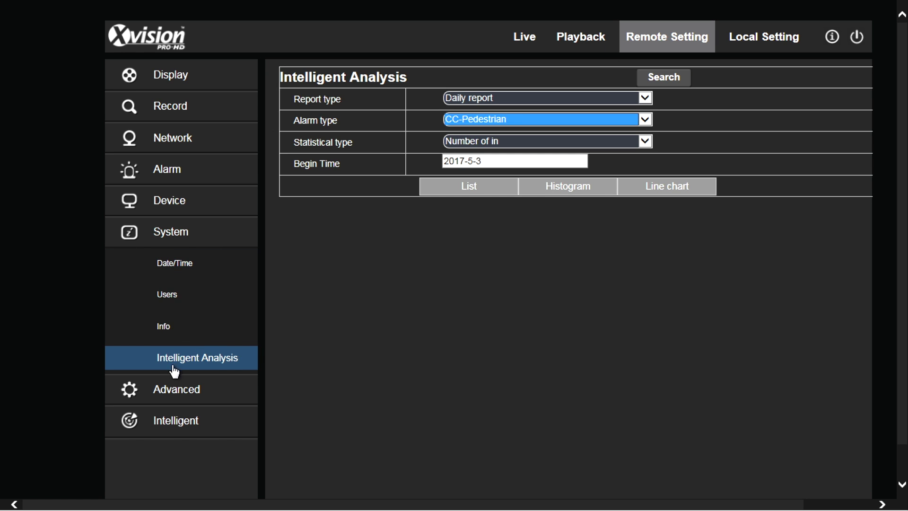
left_click(178, 423)
left_click(184, 338)
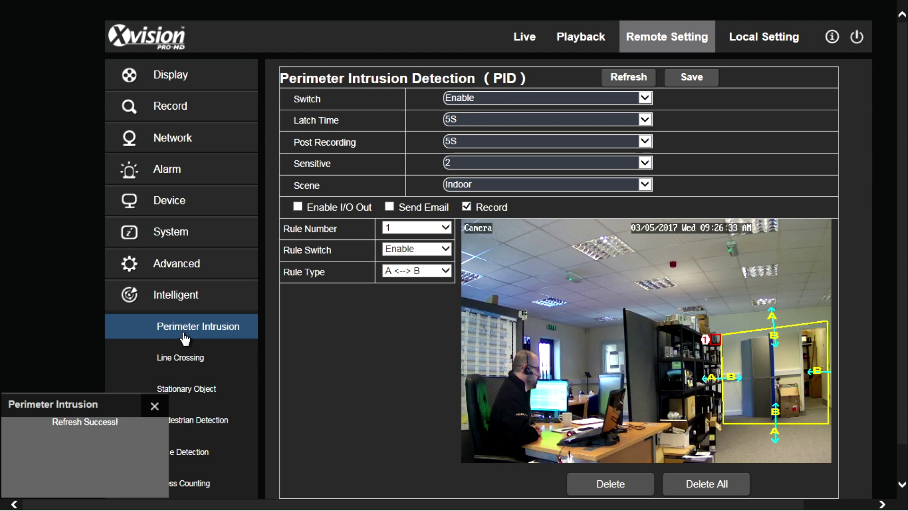
left_click(298, 206)
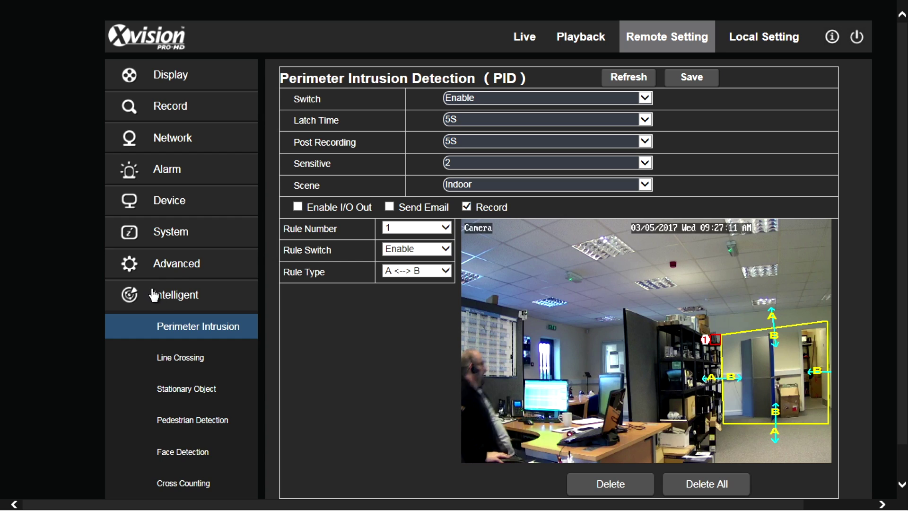
left_click(170, 232)
left_click(181, 368)
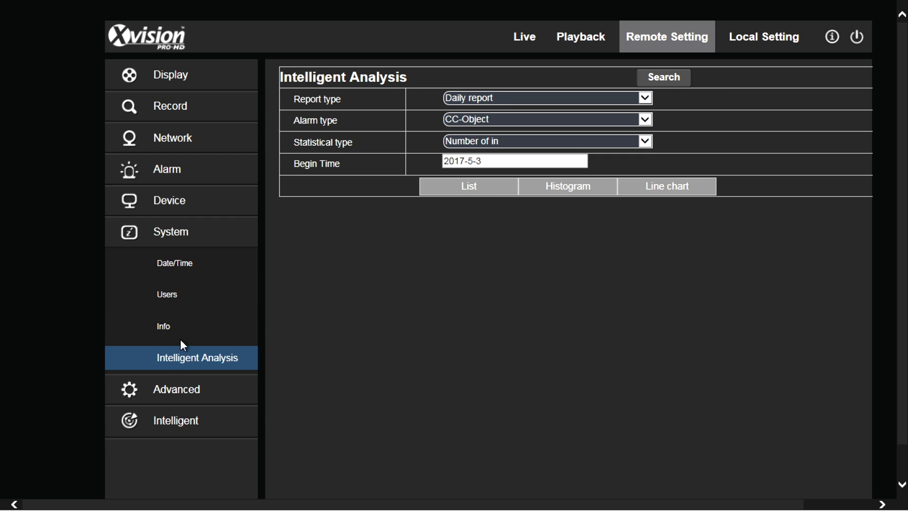
left_click(147, 424)
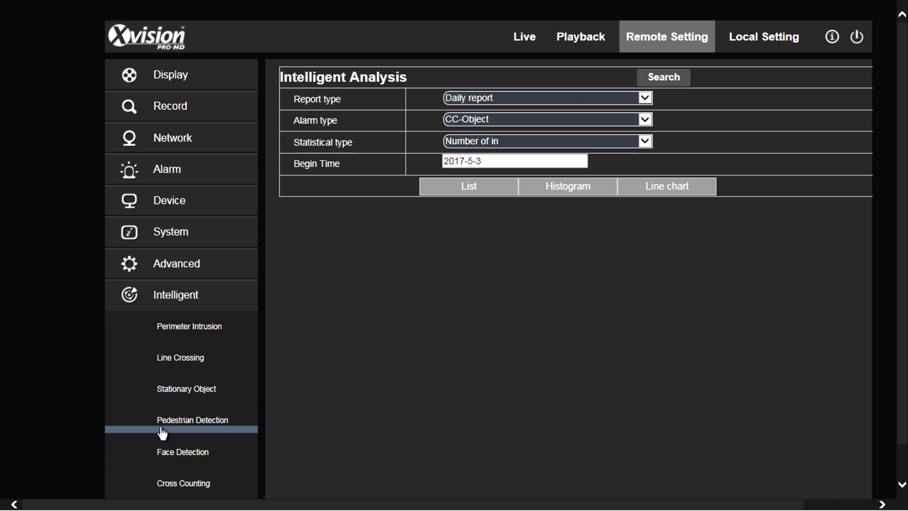
left_click(180, 339)
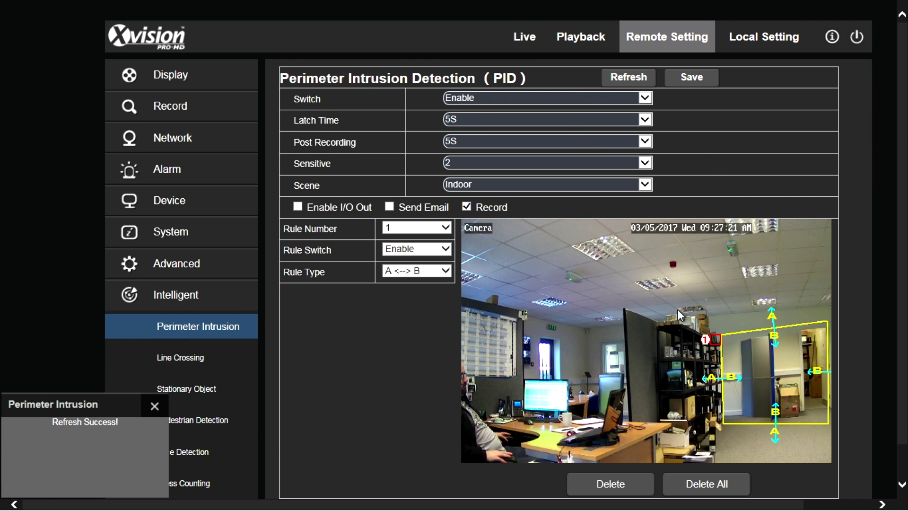
In Playback, choose 2 May 2017 and limit the recording type to Intelligent events.
left_click(576, 49)
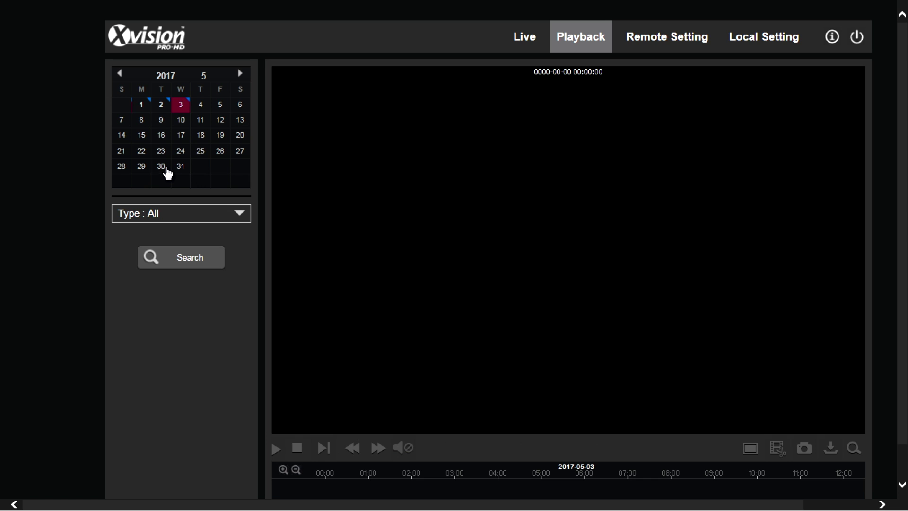
left_click(163, 105)
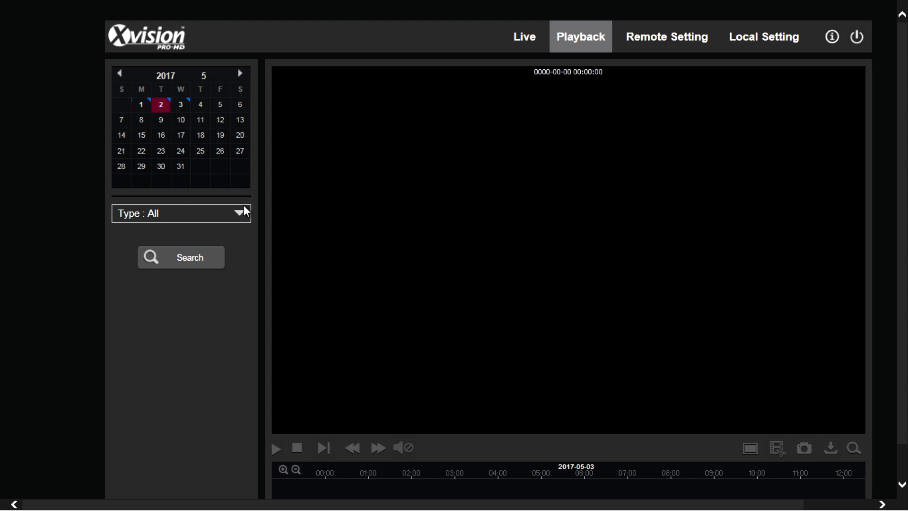
left_click(238, 217)
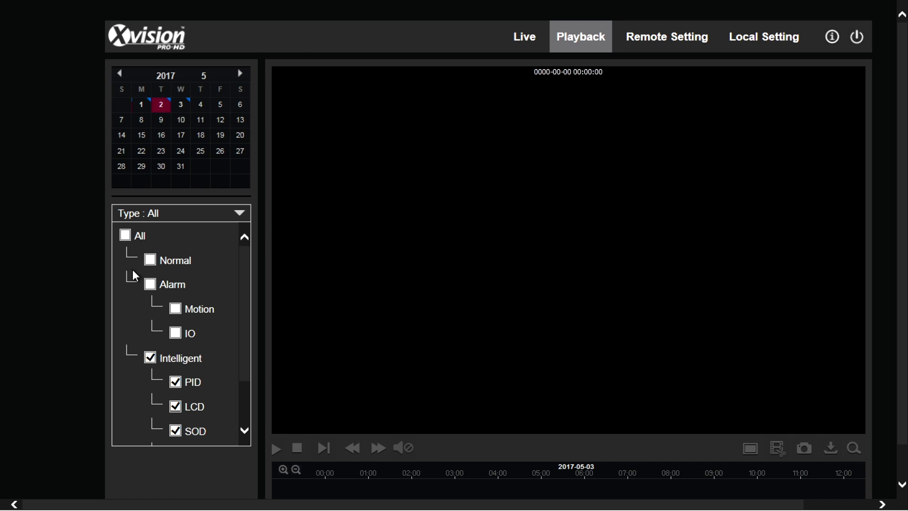
left_click_drag(245, 264, 245, 340)
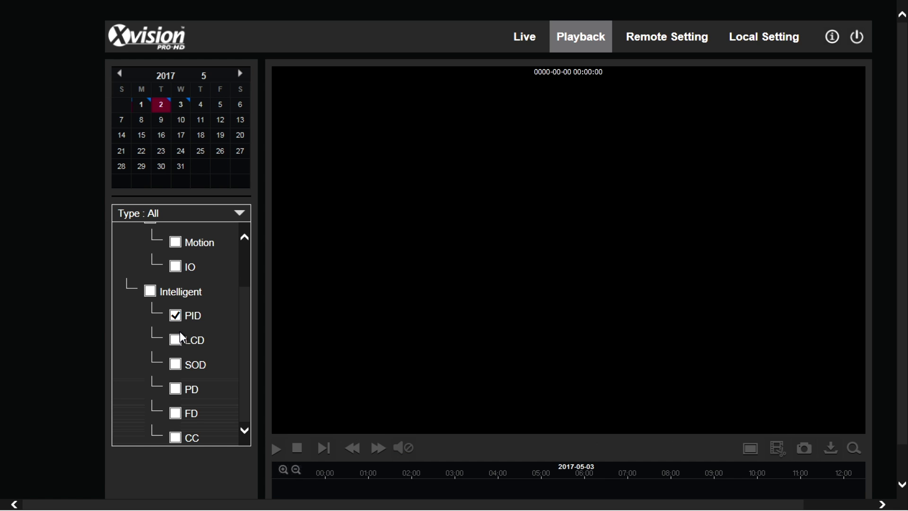
left_click(234, 213)
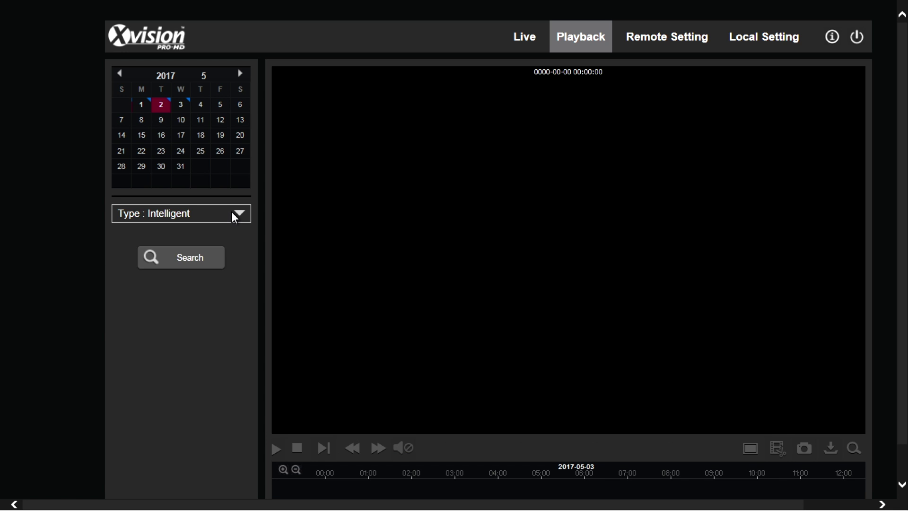
Search and play the 2 May recordings, jumping through events from 10:55 to 2:31 PM.
left_click(170, 266)
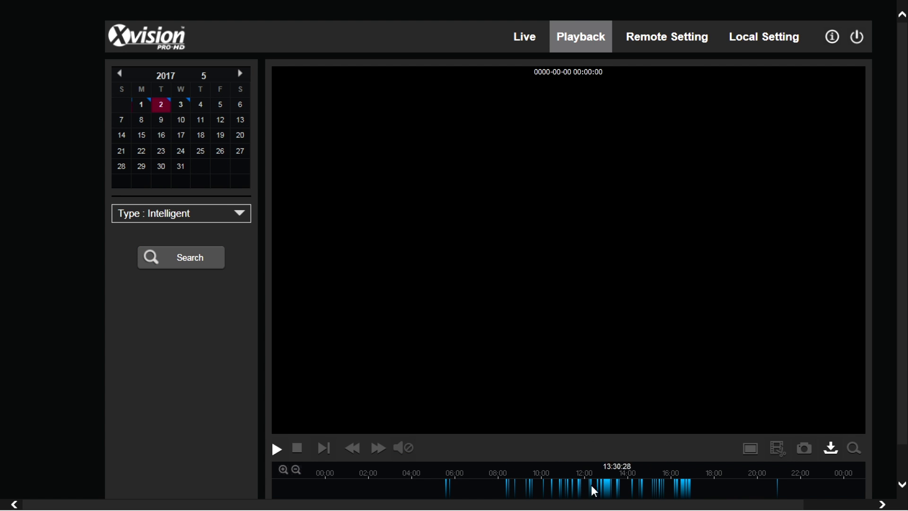
left_click(272, 451)
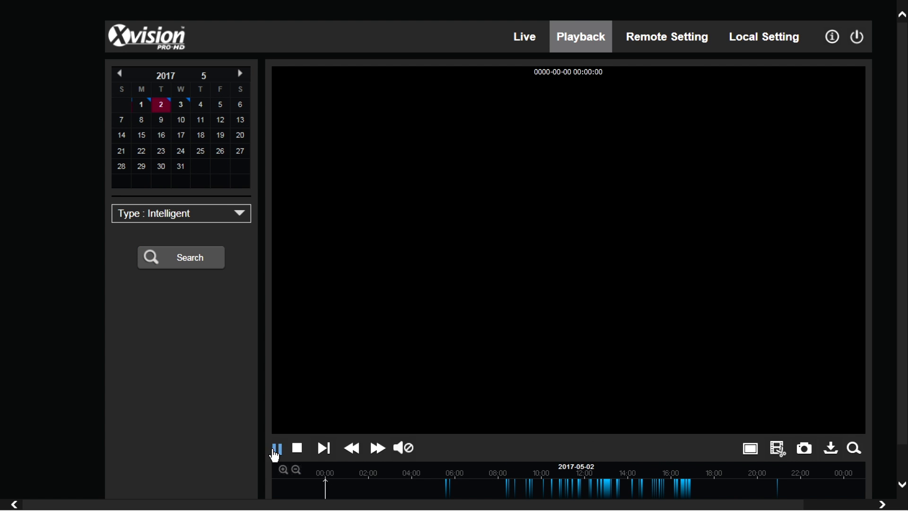
left_click(561, 484)
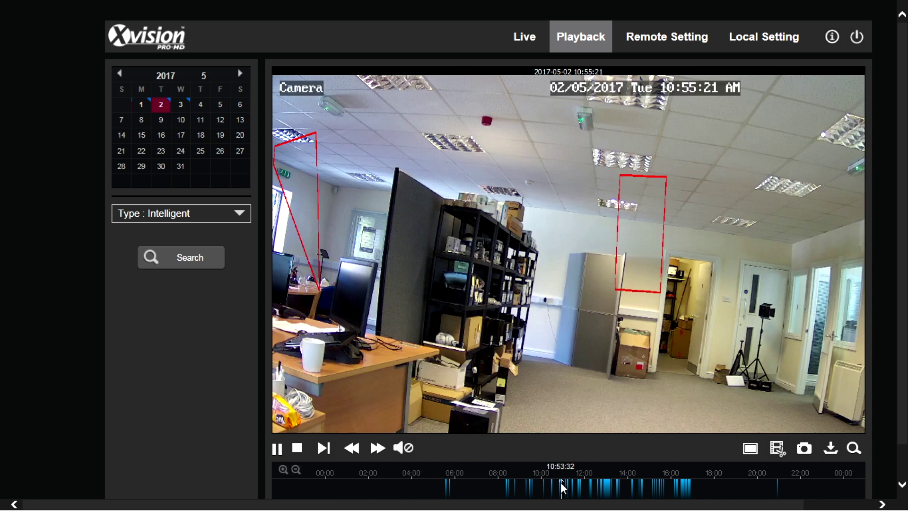
left_click(583, 491)
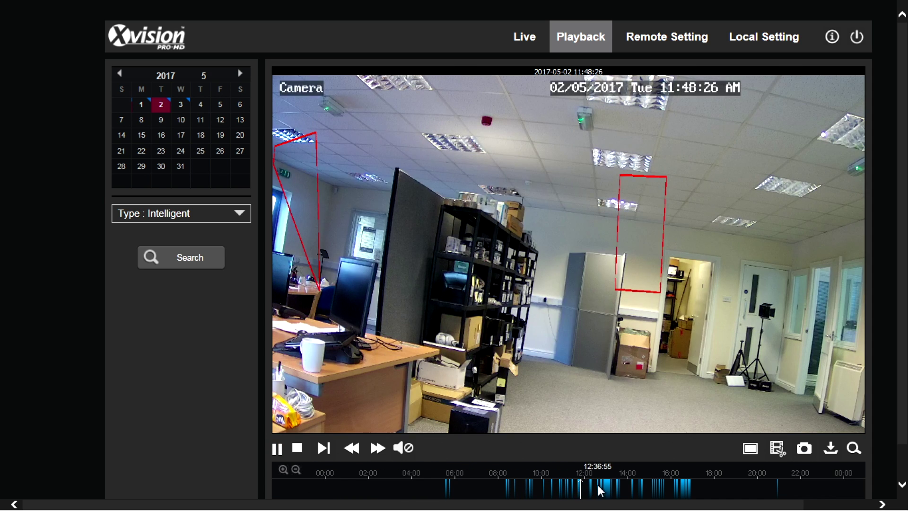
left_click(597, 490)
left_click(609, 487)
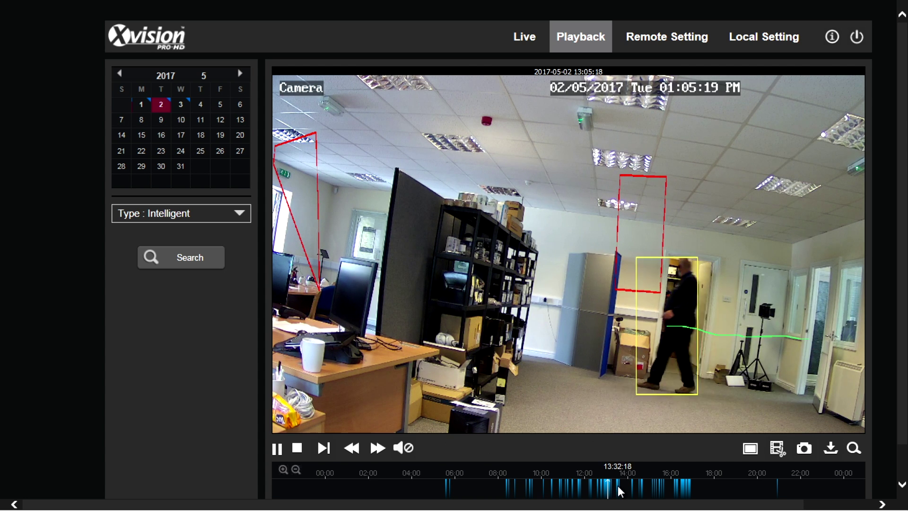
left_click(639, 485)
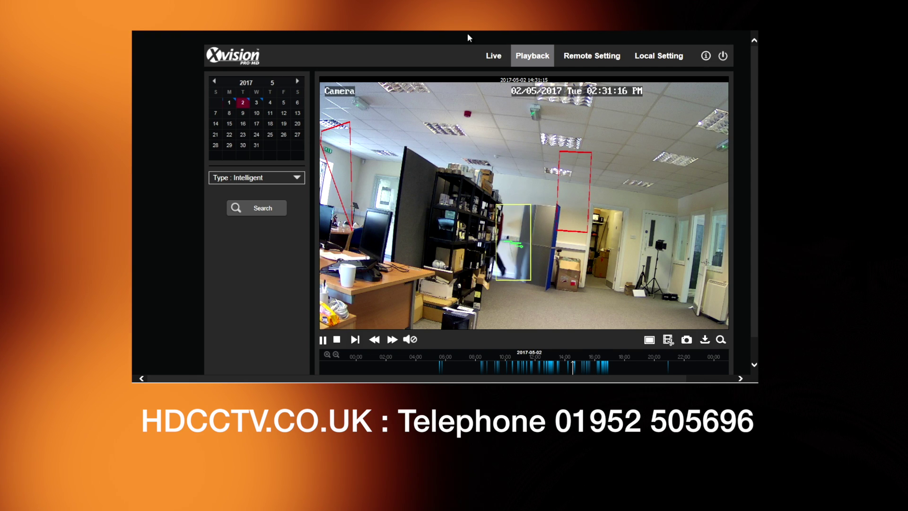
Return to the Live camera stream.
left_click(524, 36)
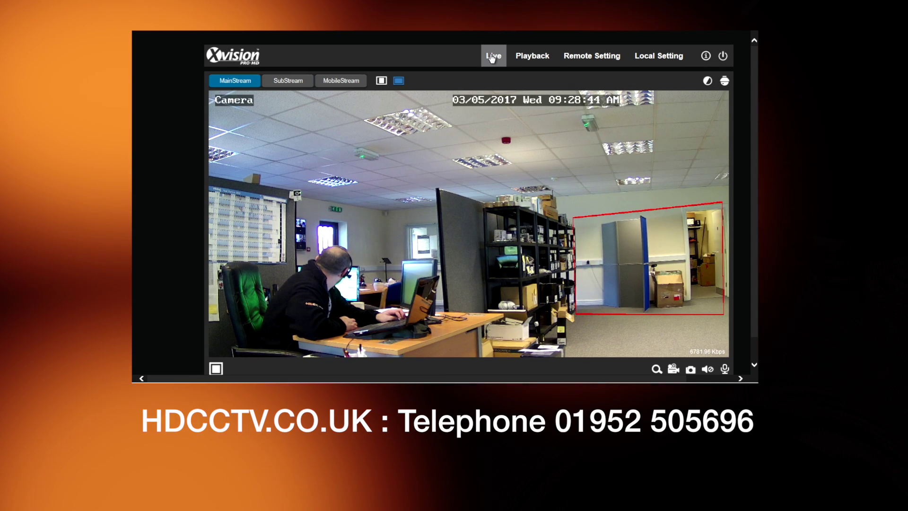